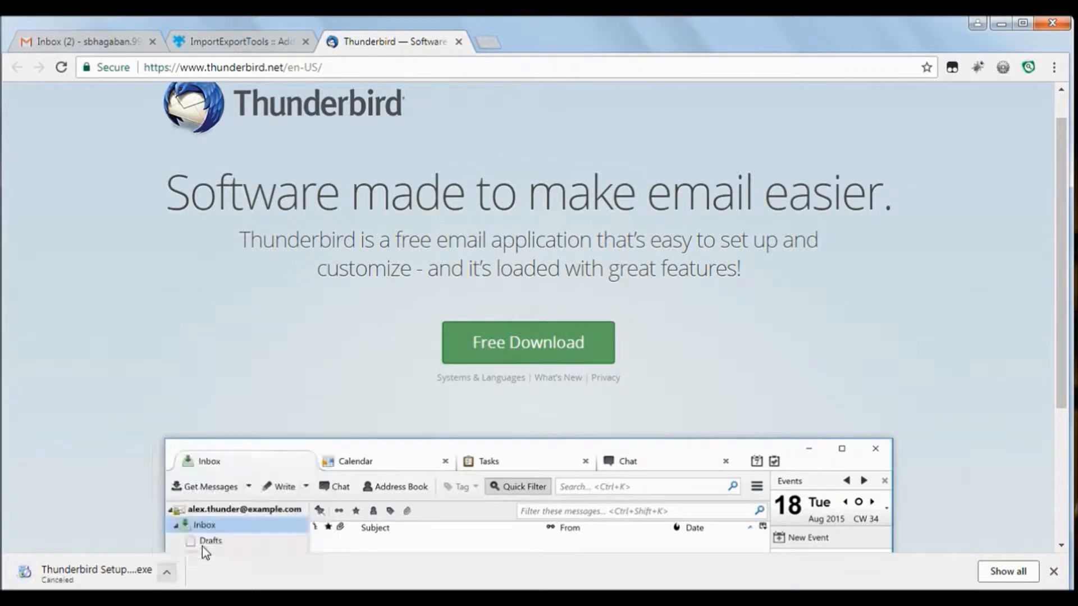
Begin setting up a new email account in Thunderbird using an existing address
click(681, 598)
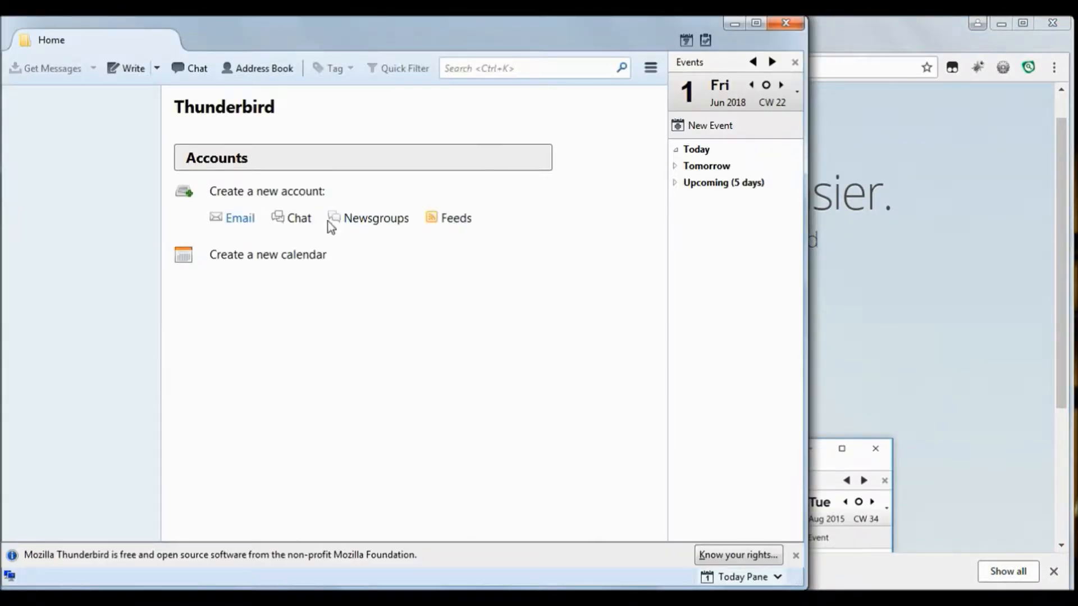
click(241, 219)
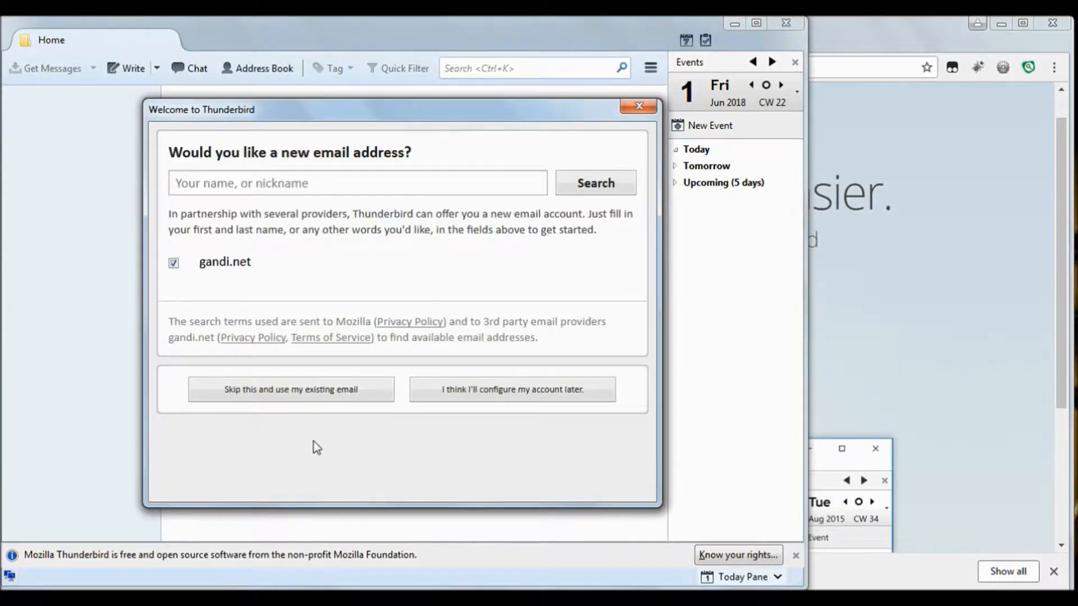
click(279, 391)
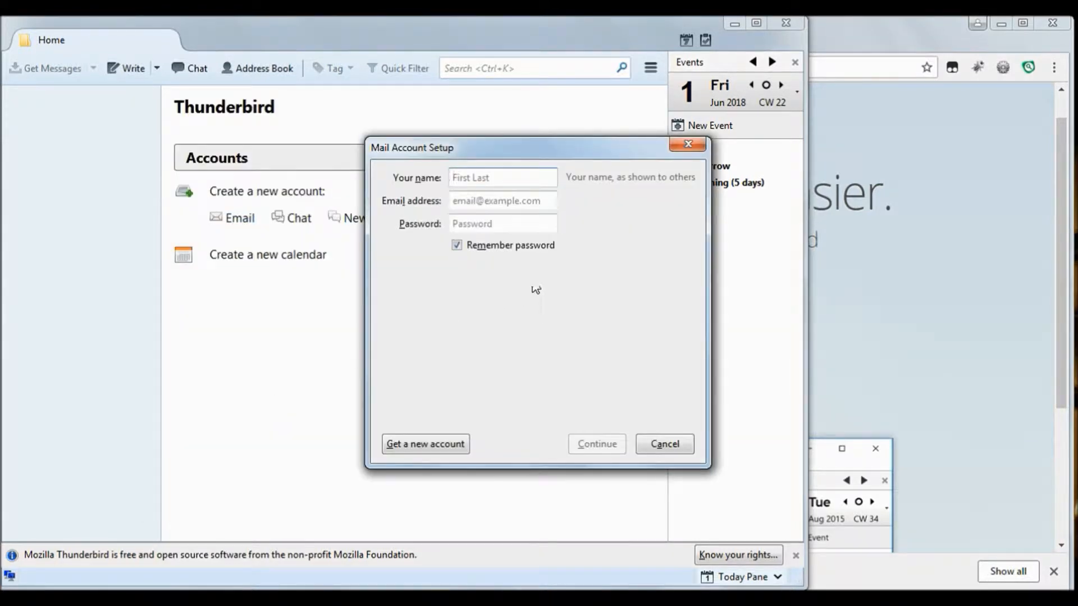
Enter the display name, Gmail address and password, and accept the detected IMAP settings
click(490, 200)
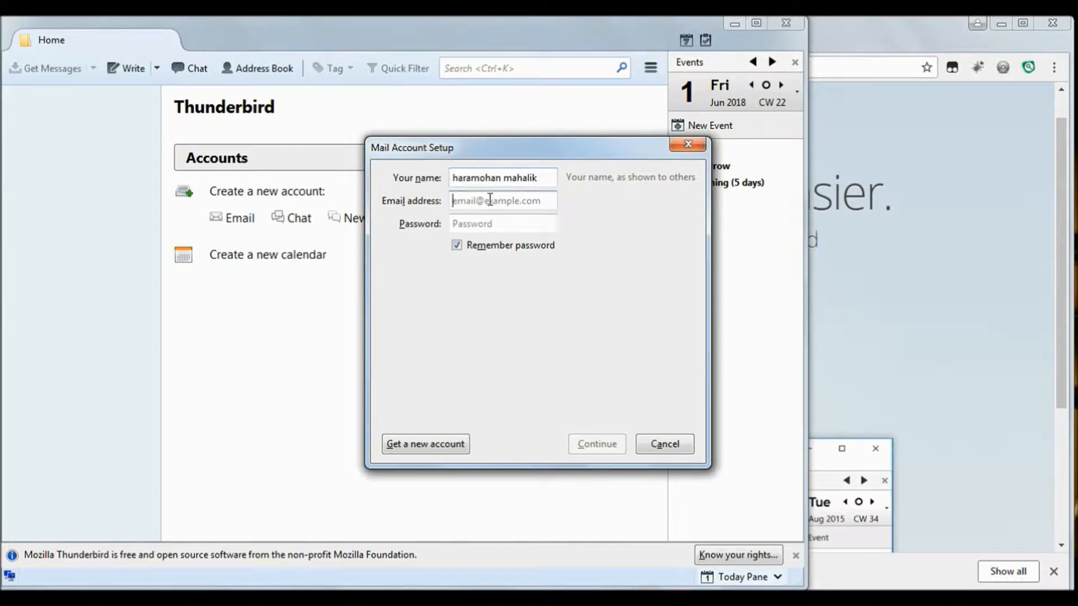
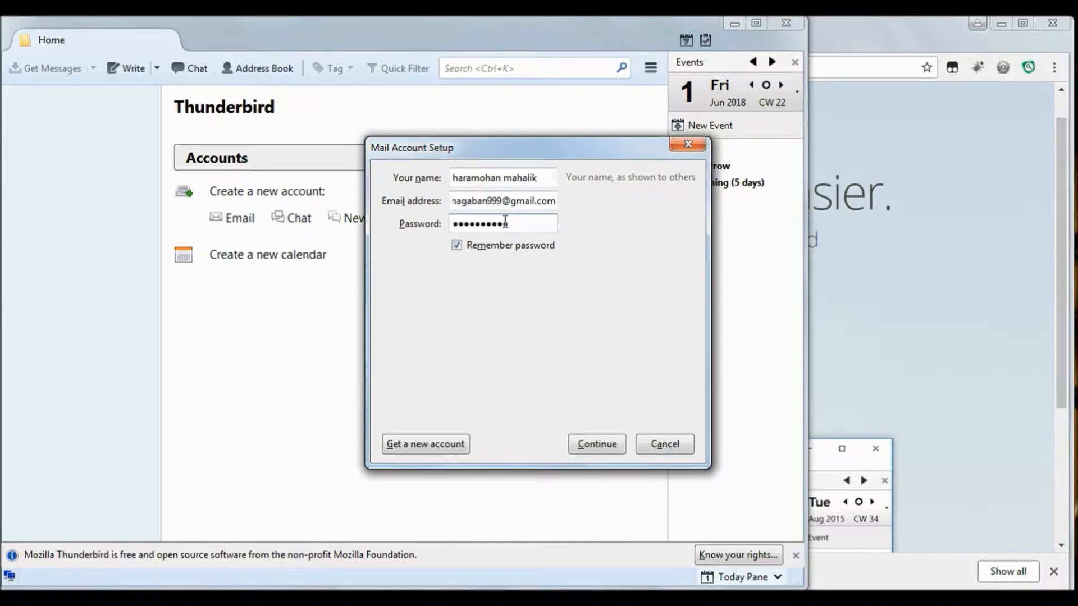
click(601, 449)
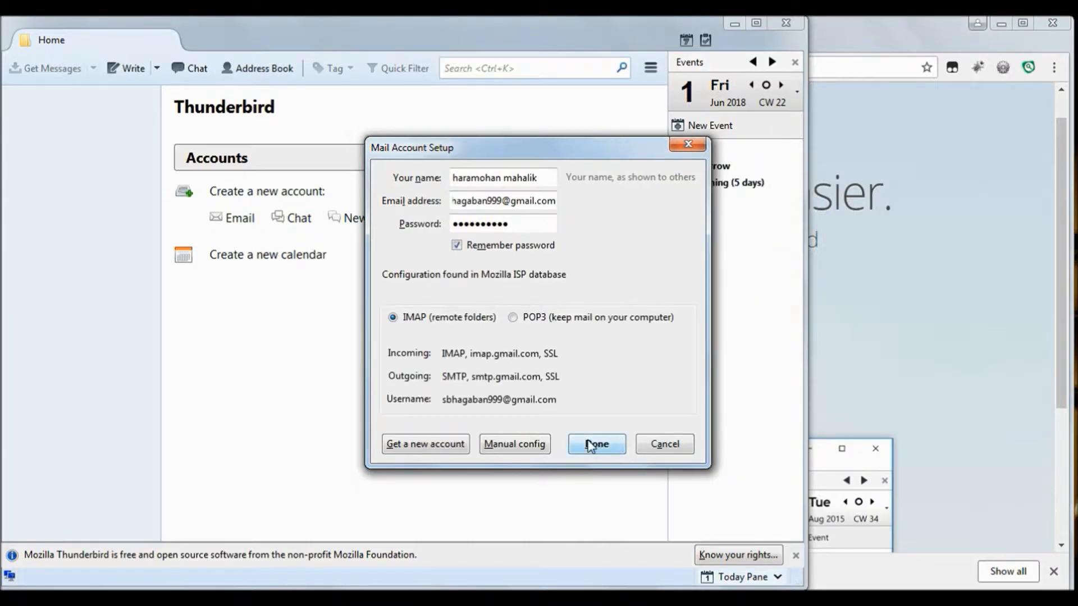
click(590, 446)
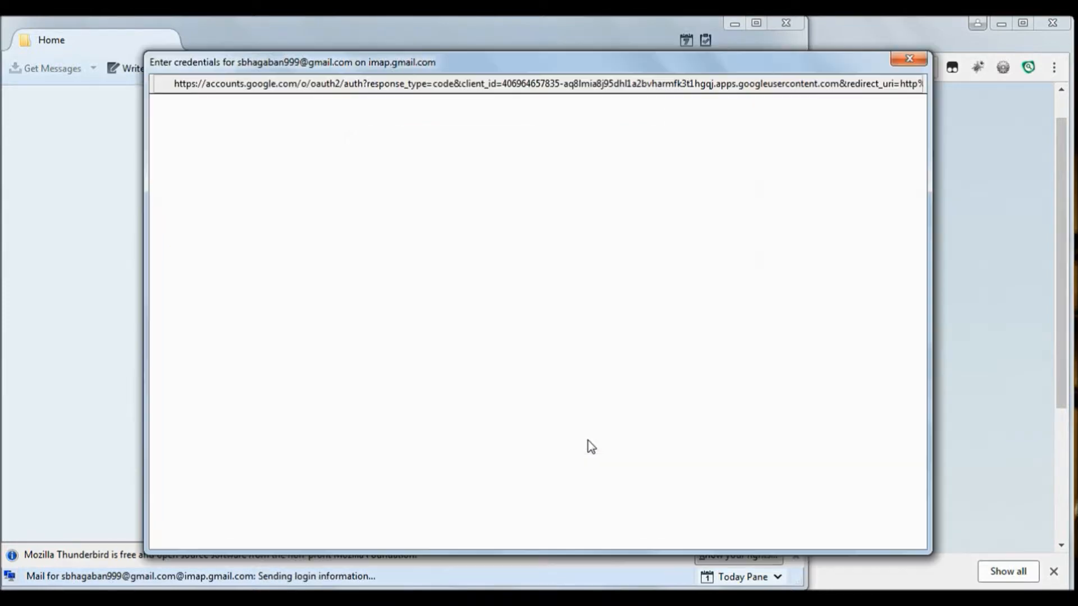
Sign in to Google with the account password, allow Thunderbird access, open the Inbox, and return to Chrome
click(643, 394)
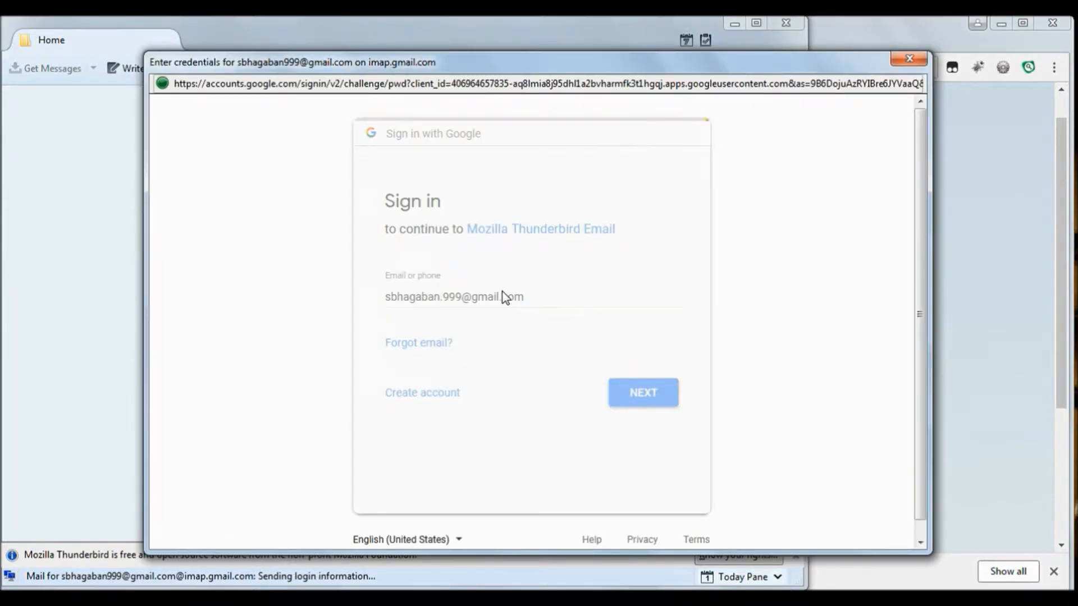
text(•••••••••••)
key(Return)
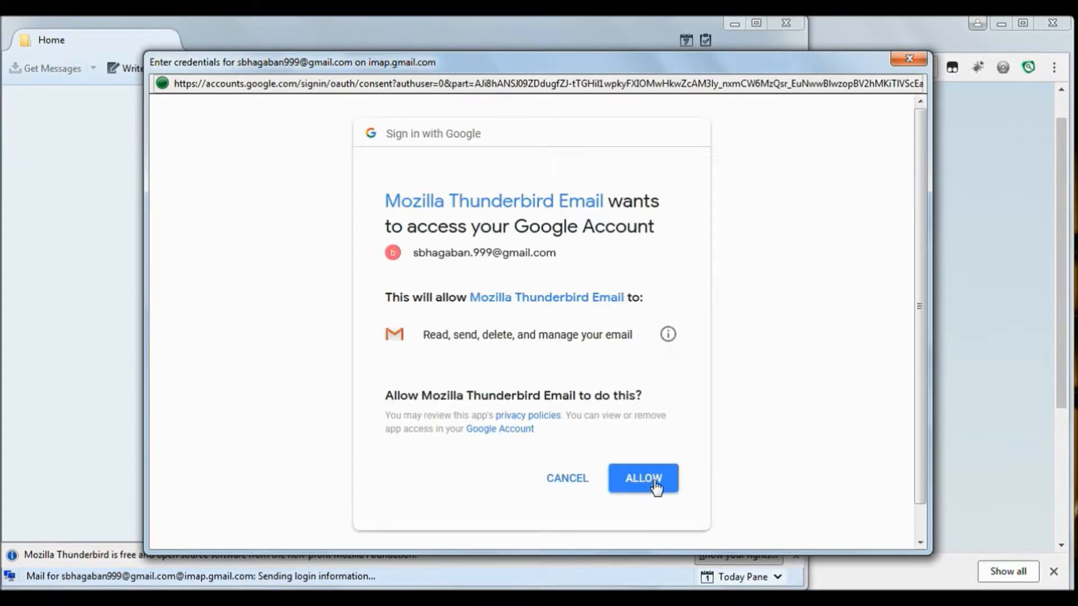
click(644, 479)
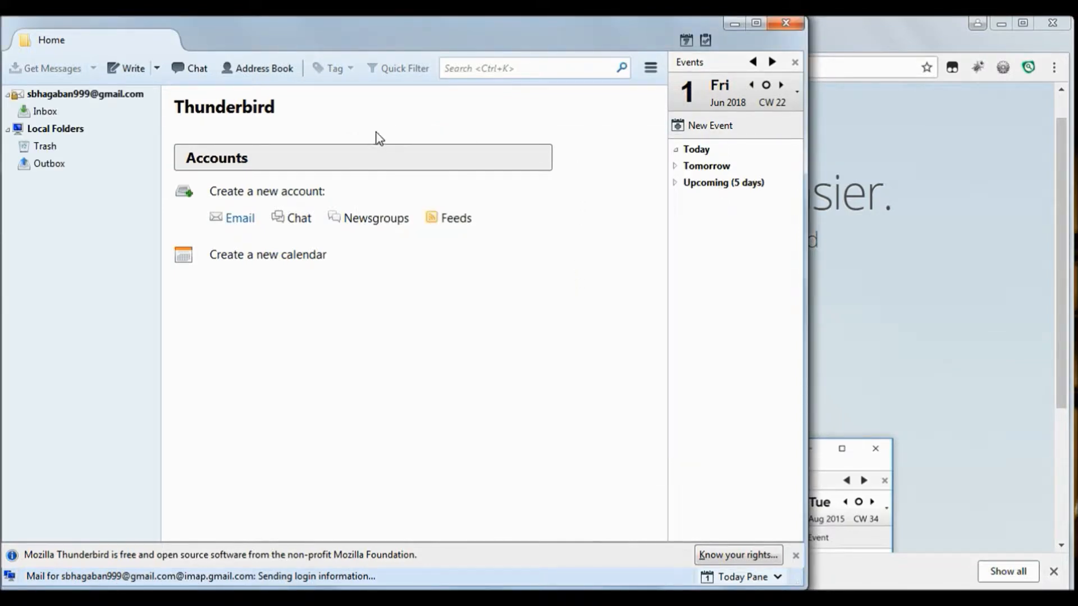
click(45, 111)
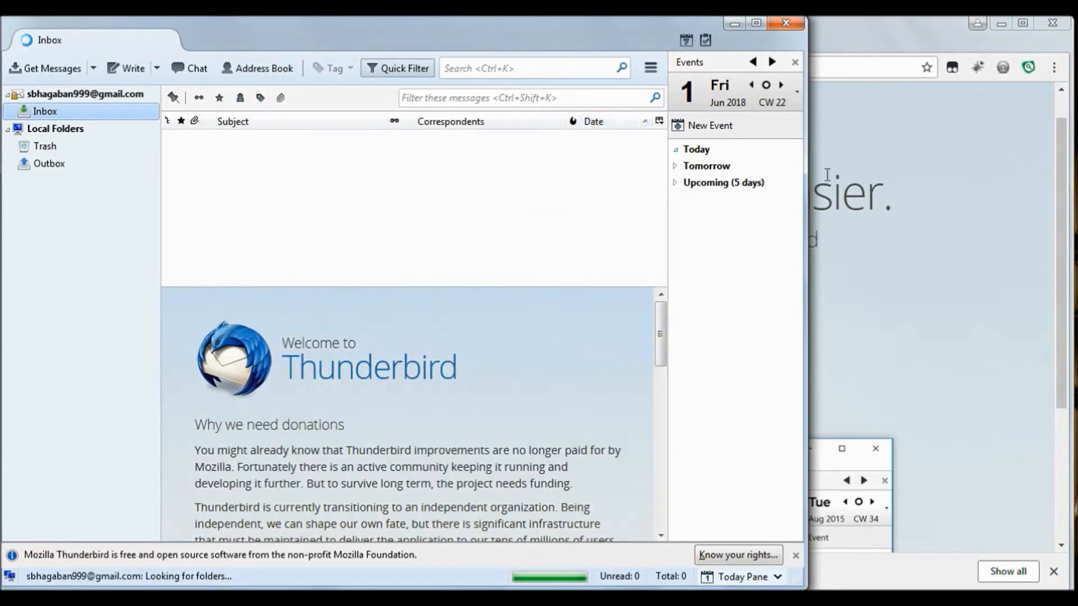
click(864, 38)
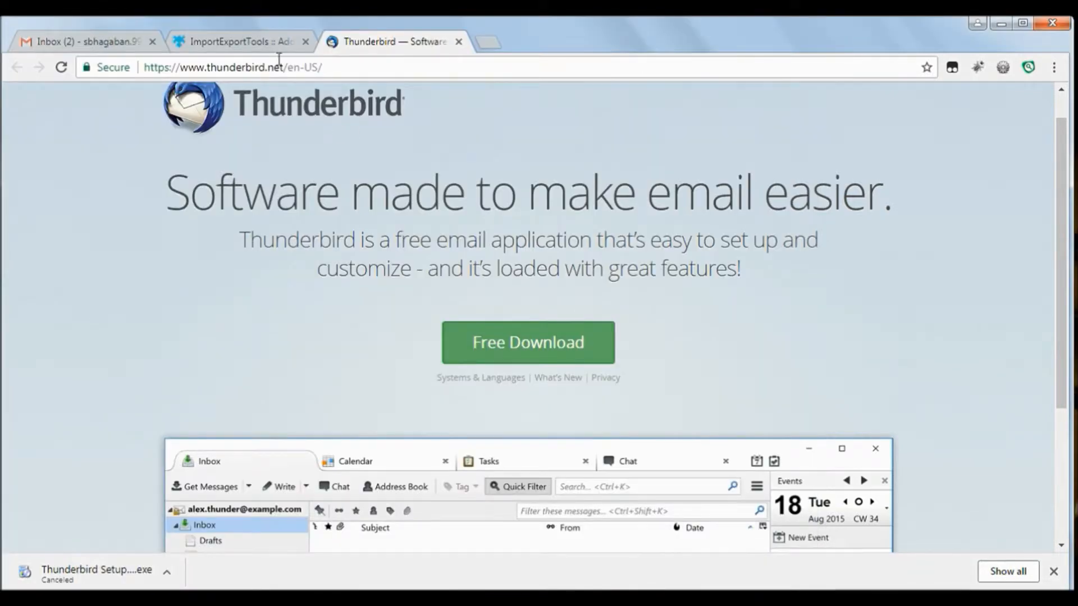
Download the ImportExportTools .xpi from its Chrome add-on page, then open Thunderbird's Add-ons Manager
click(255, 42)
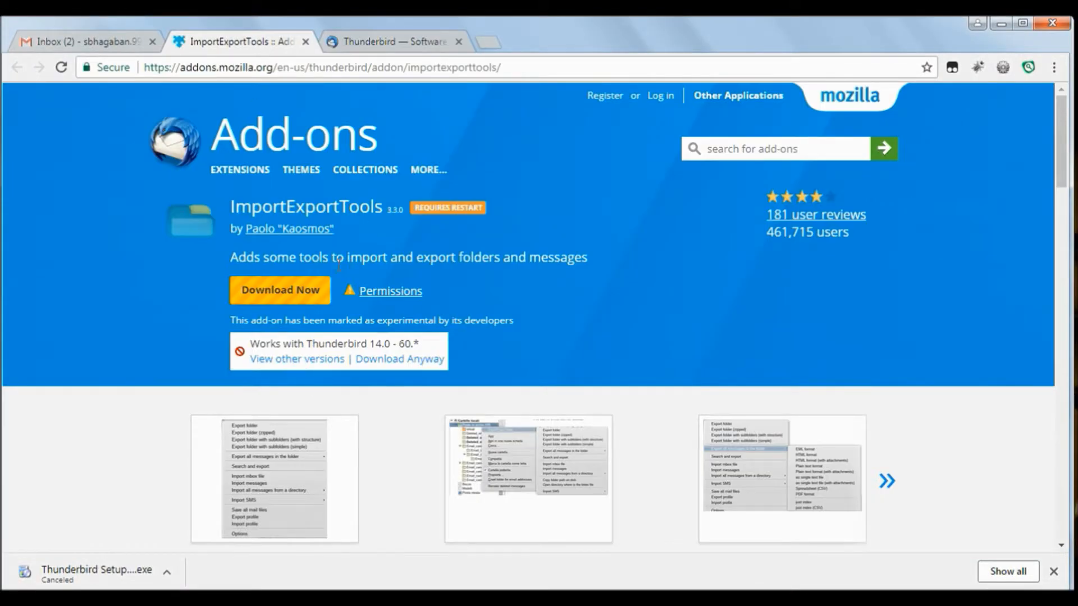
click(268, 296)
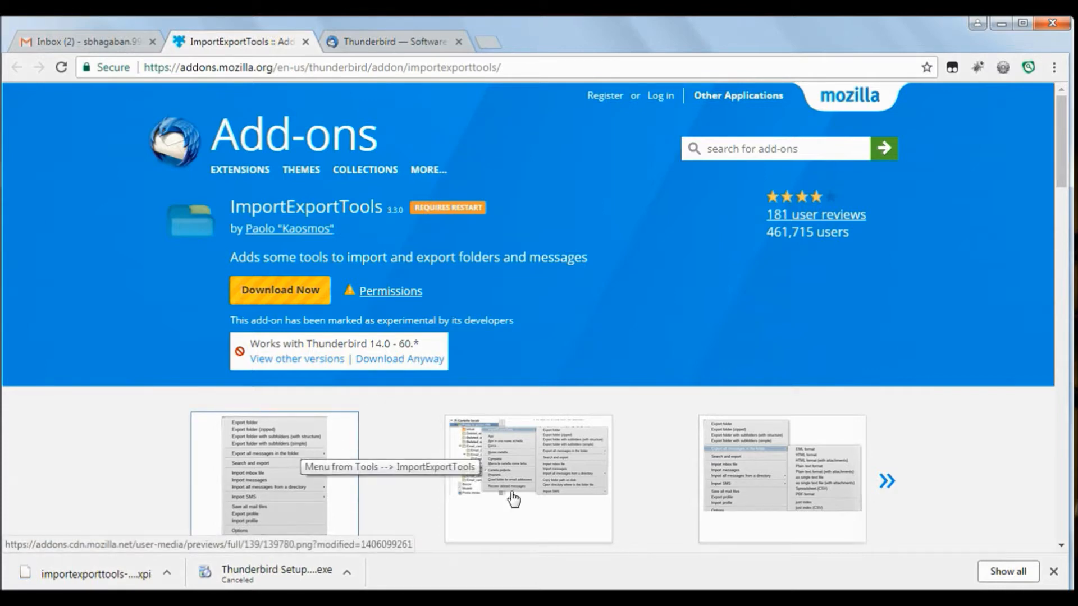
click(650, 68)
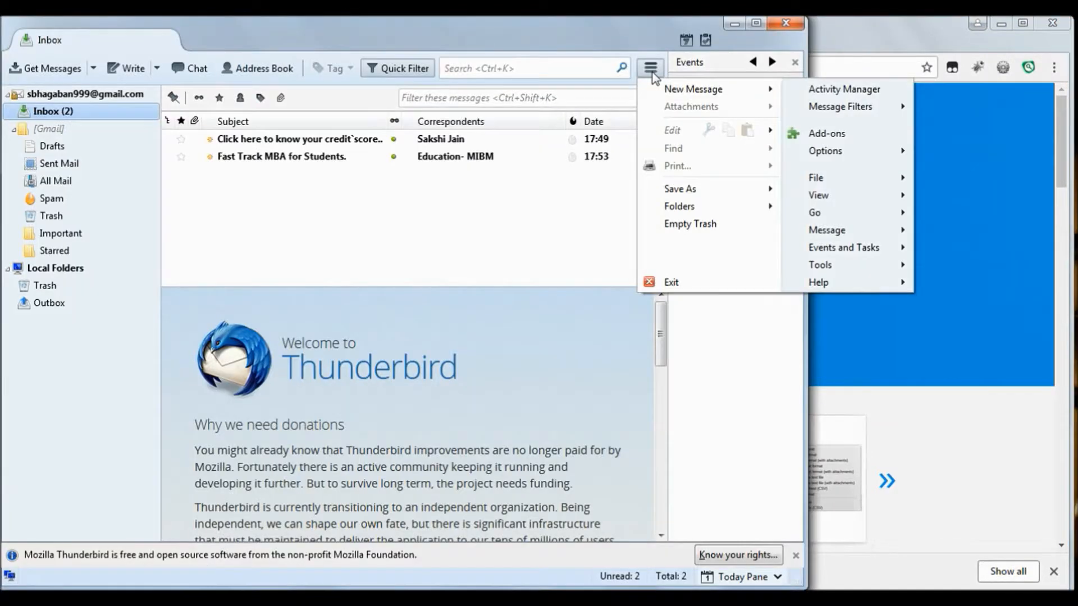
click(829, 135)
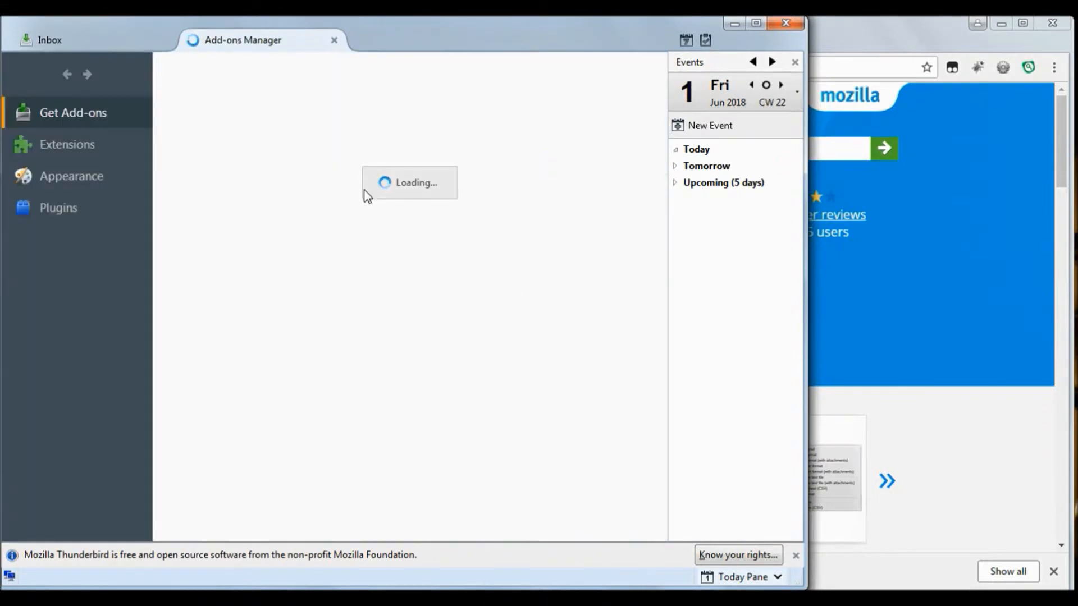
Drag the ImportExportTools .xpi into the Extensions list, confirm the install, and restart Thunderbird
click(75, 150)
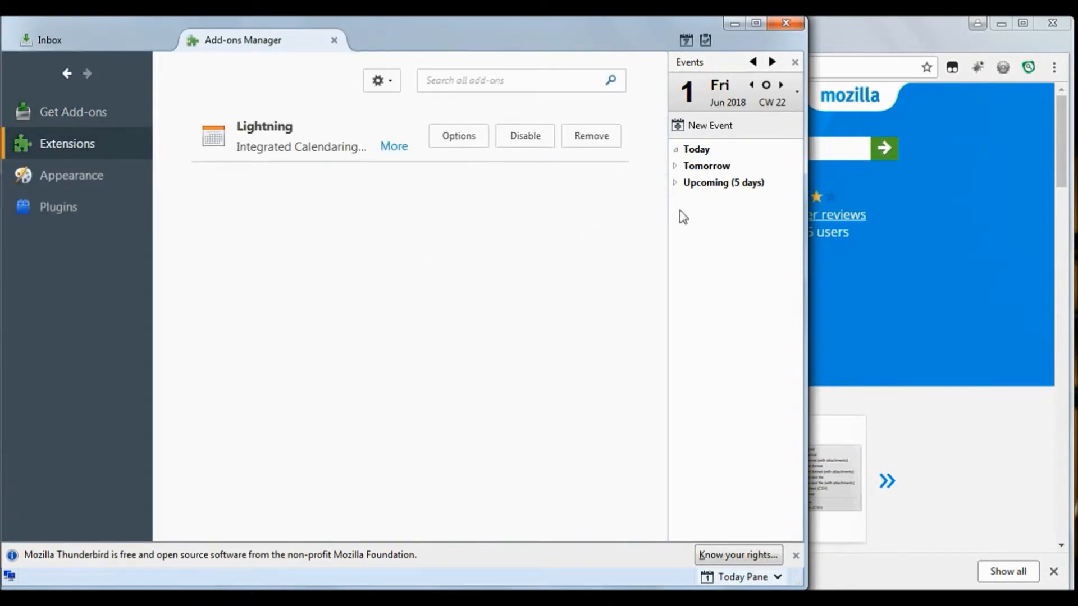
click(735, 25)
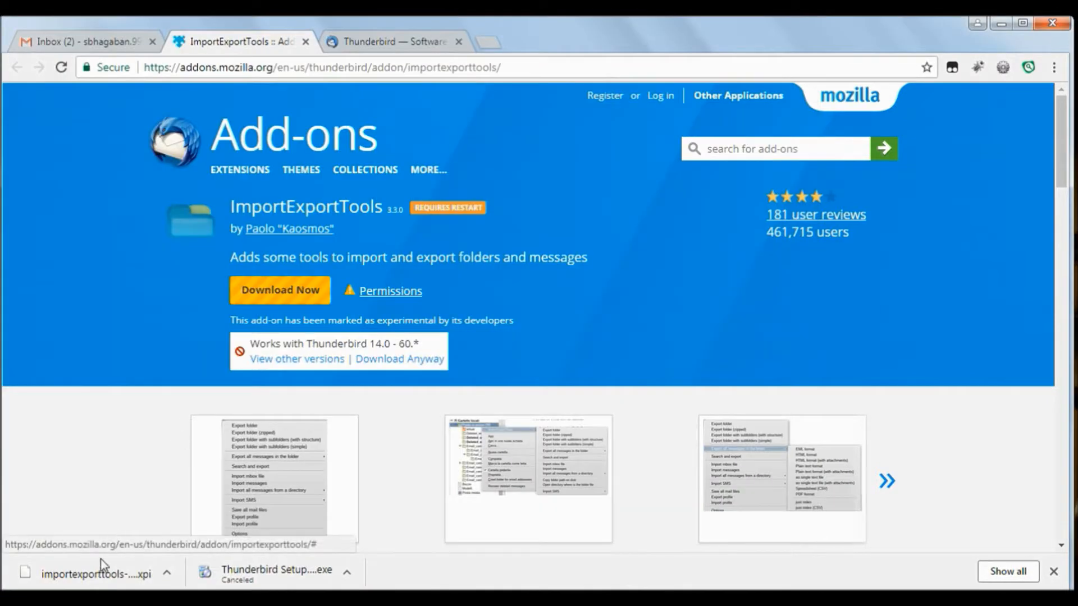
drag(100, 578, 484, 82)
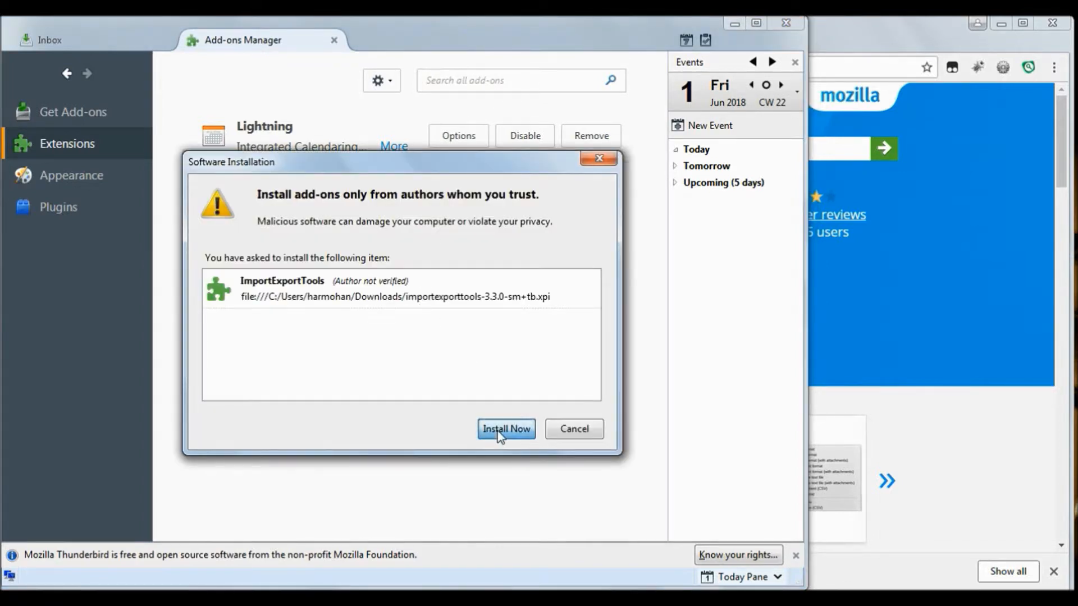
click(498, 430)
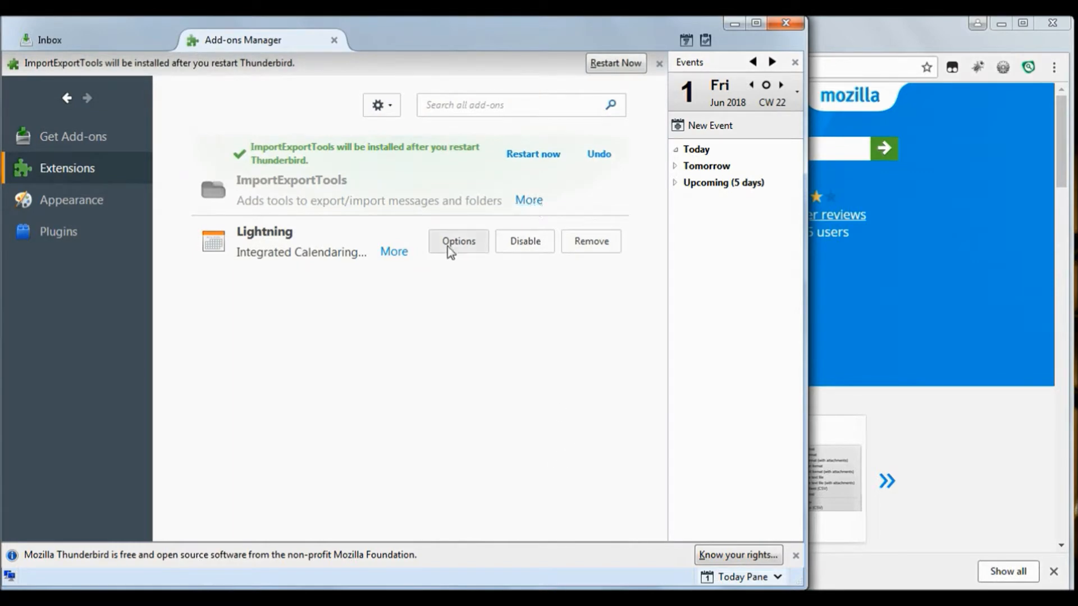
click(546, 160)
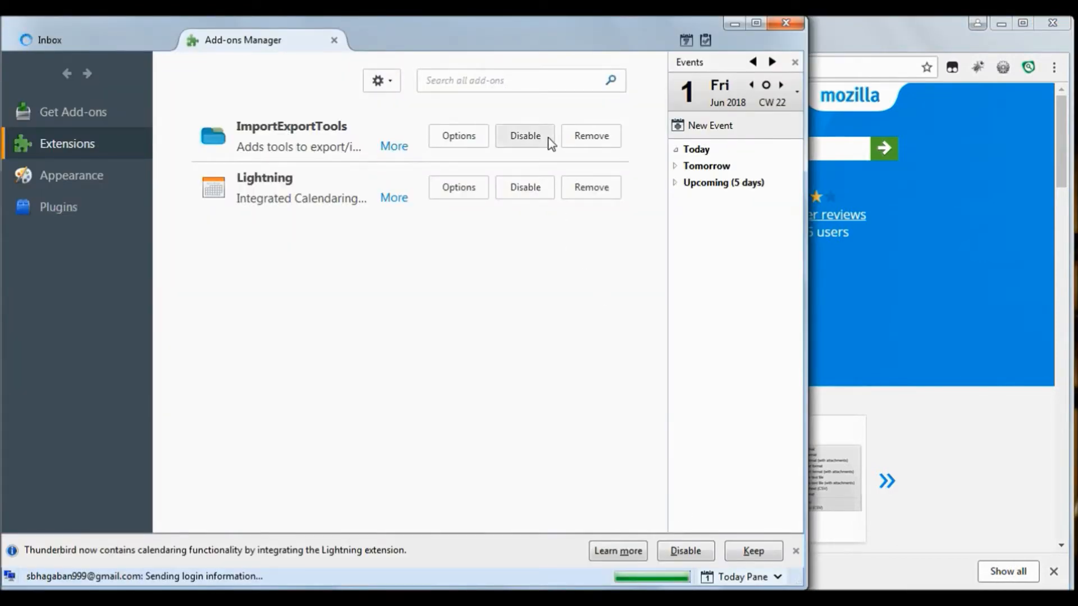
Return to the Inbox tab and go to the Local Folders account page via Go › Folder
click(114, 37)
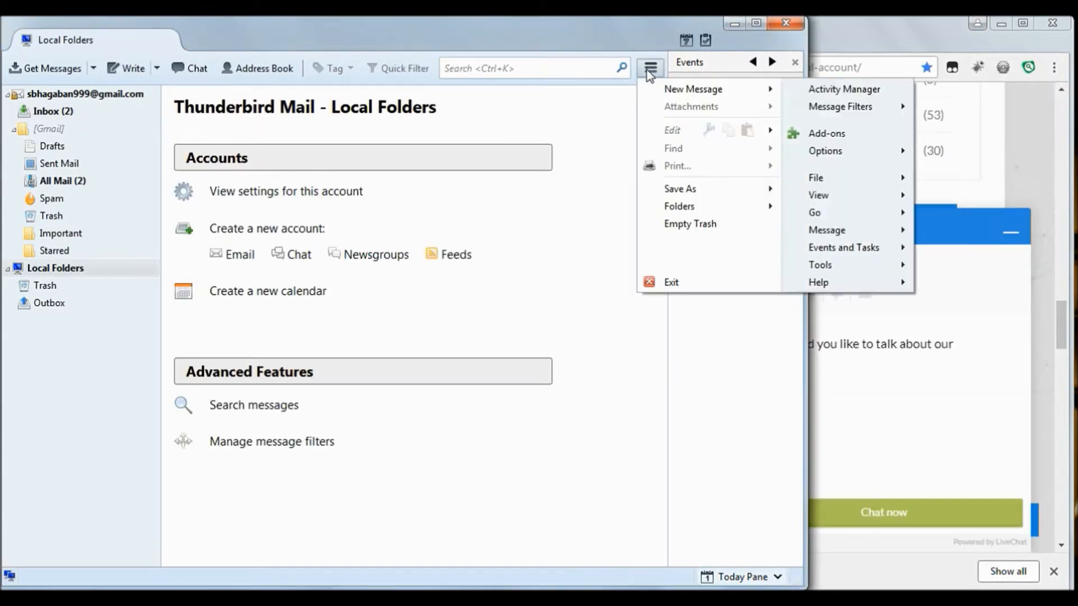
click(651, 68)
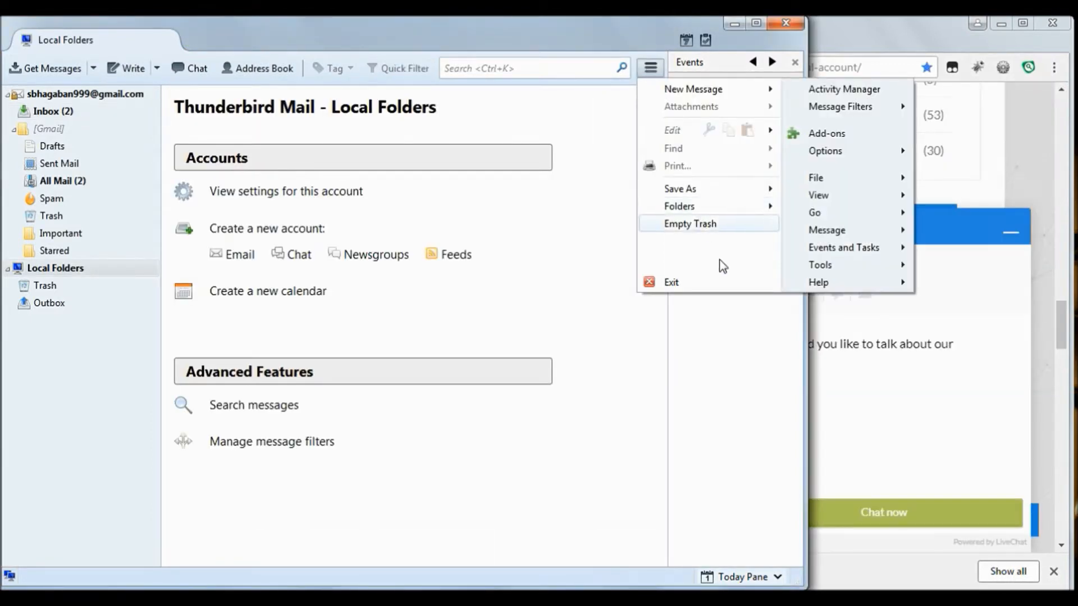
mouse_move(843, 212)
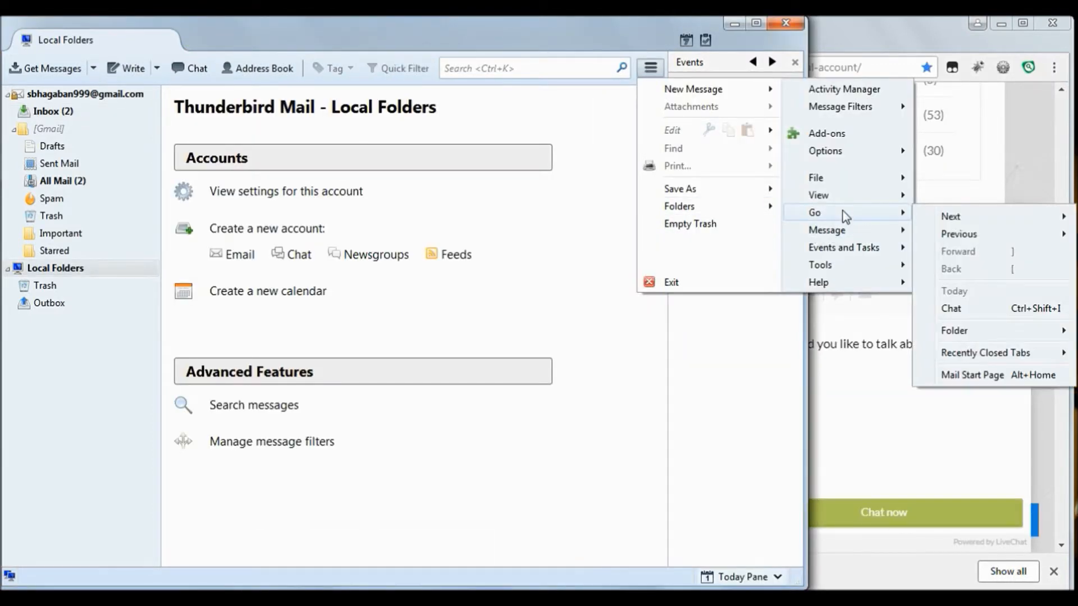
mouse_move(965, 335)
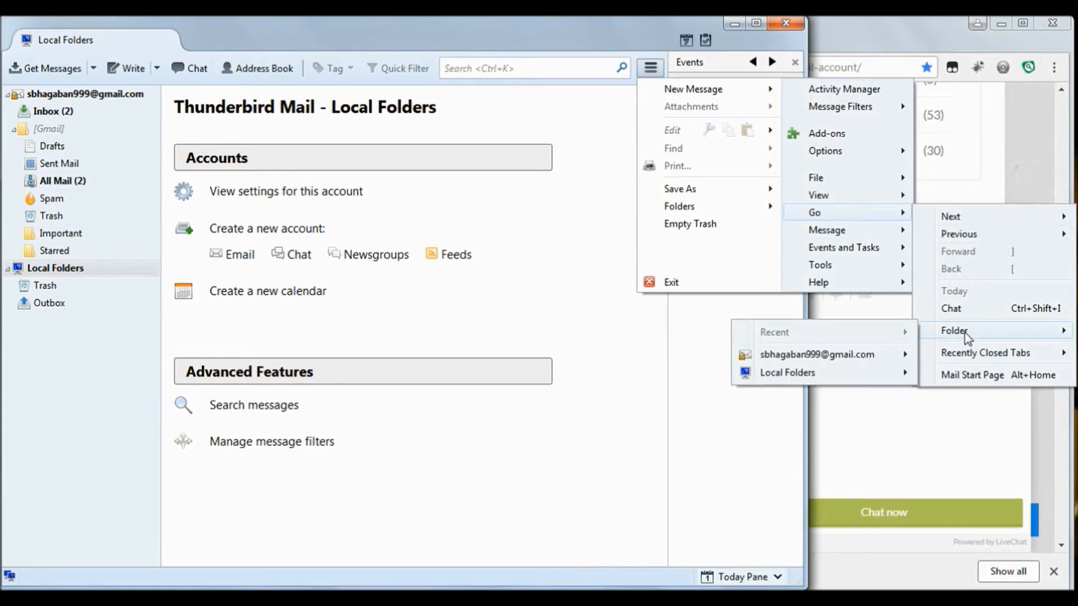
mouse_move(896, 376)
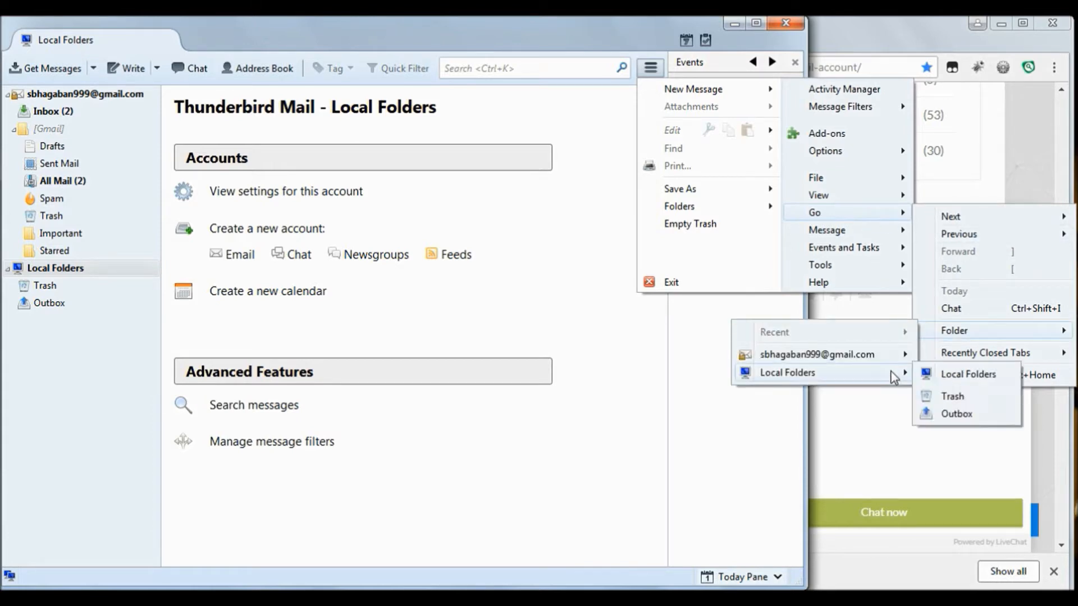
click(948, 378)
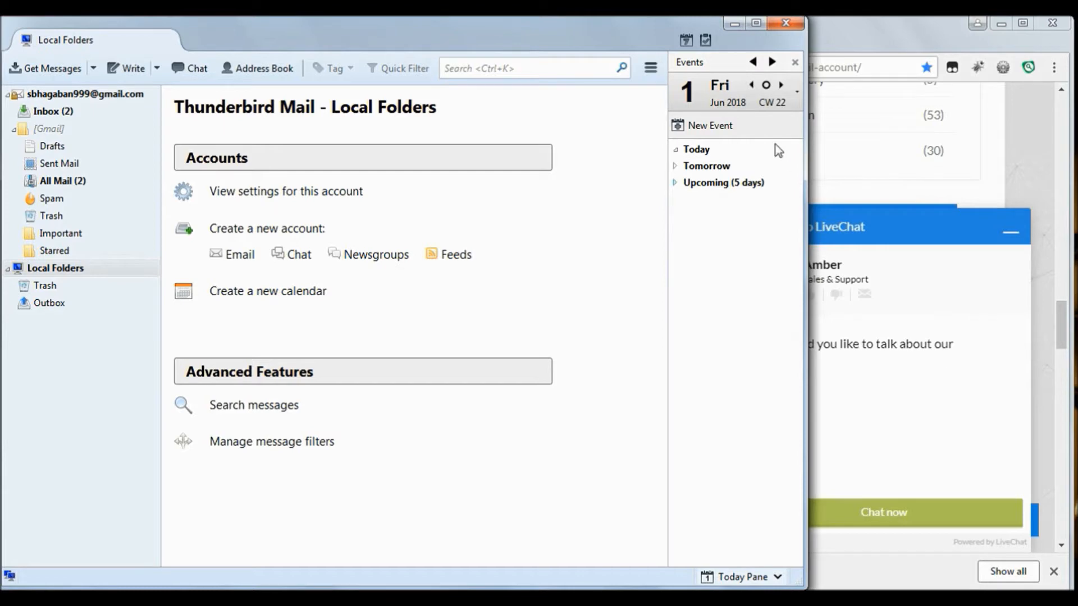
click(654, 70)
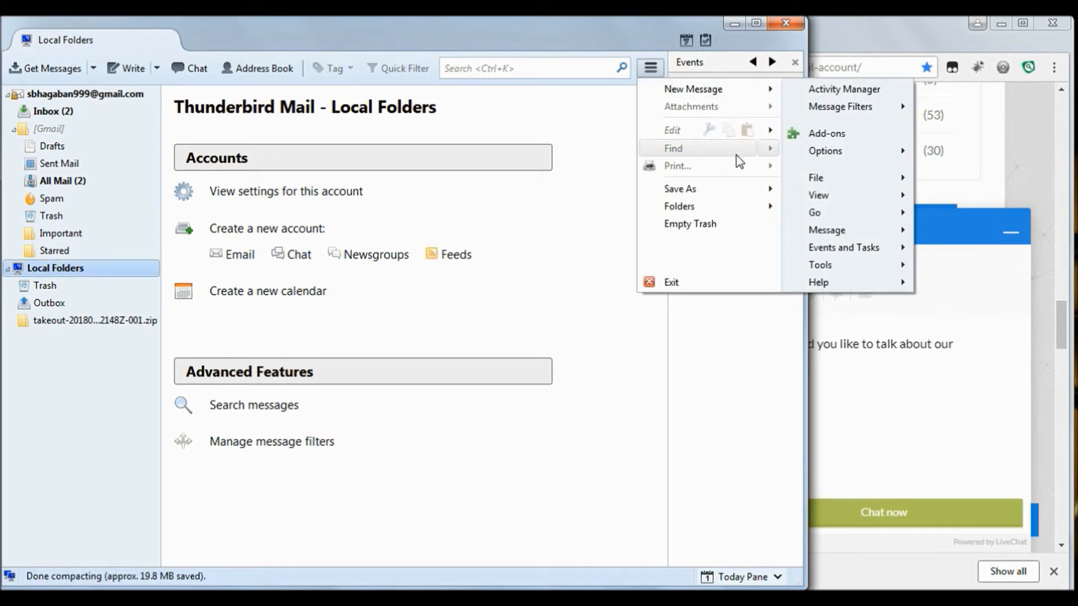
Run Tools › ImportExportTools › Import mbox file, keeping 'Import directly one or more mbox files'
mouse_move(841, 270)
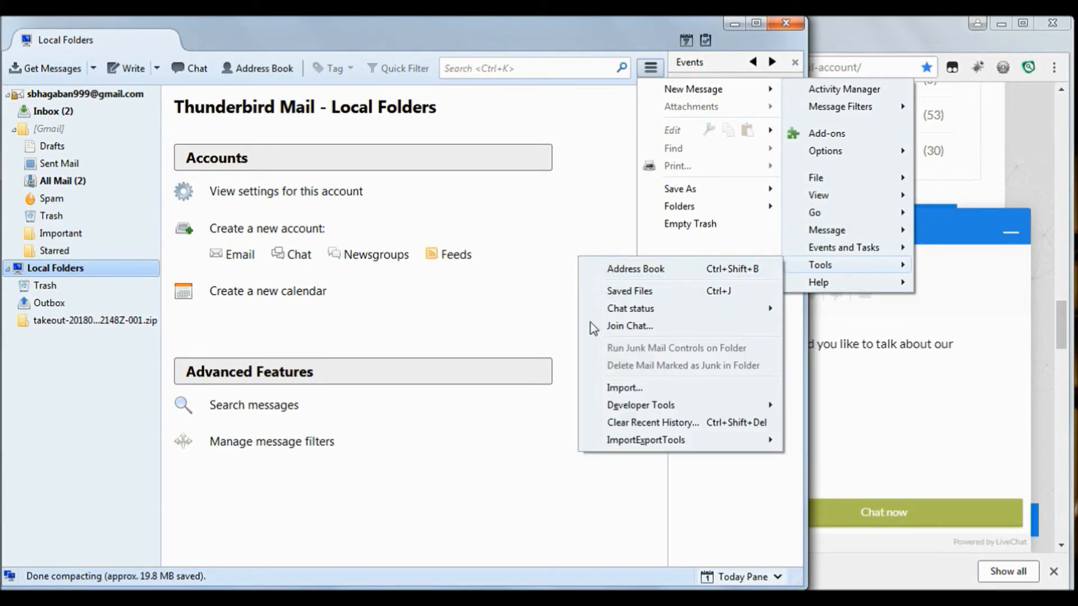
mouse_move(610, 452)
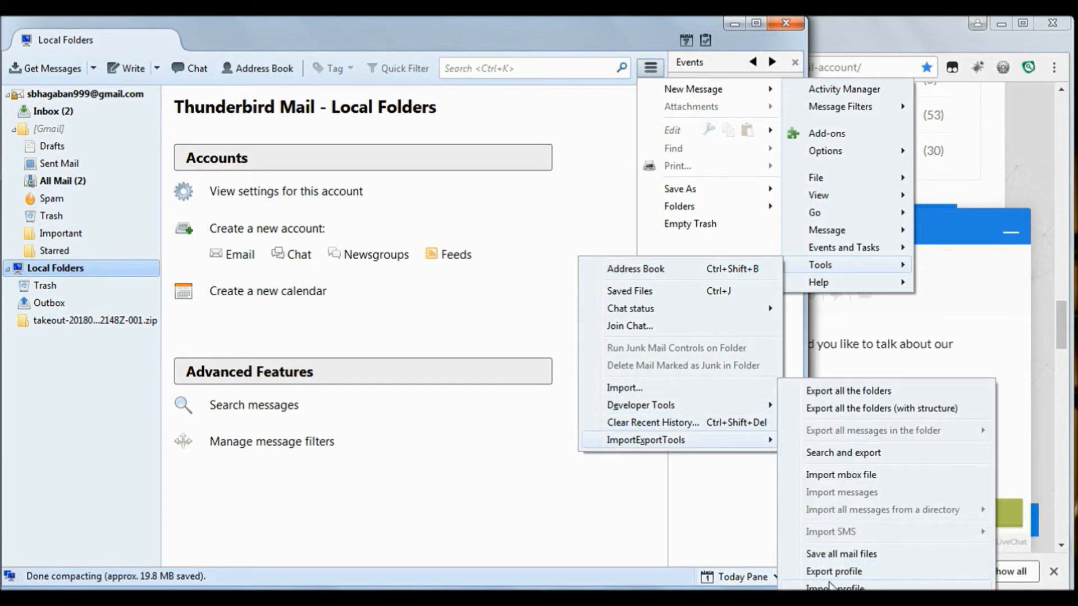
click(852, 478)
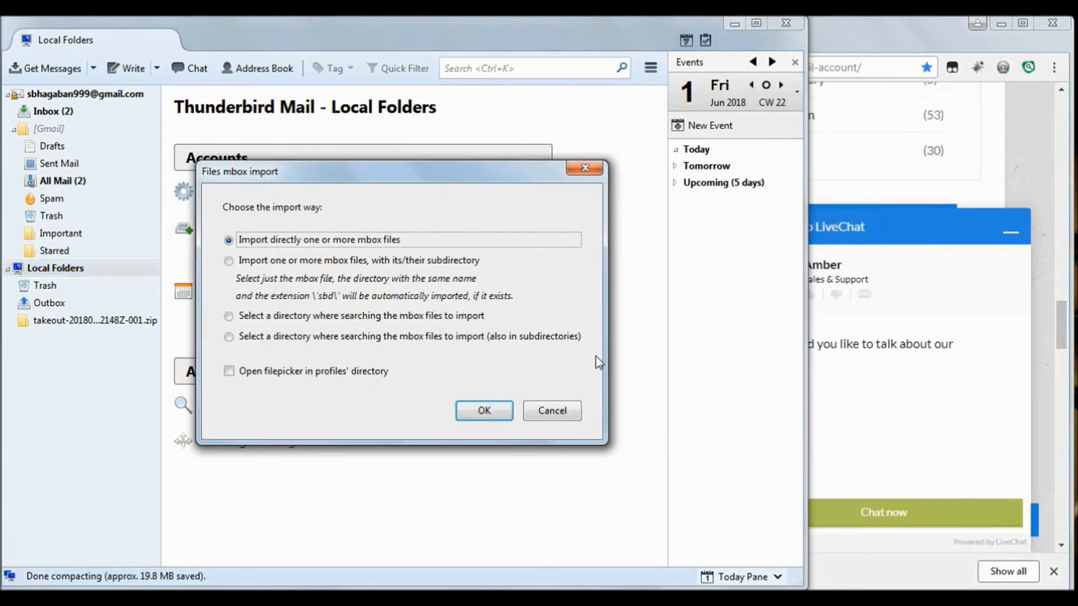
click(486, 410)
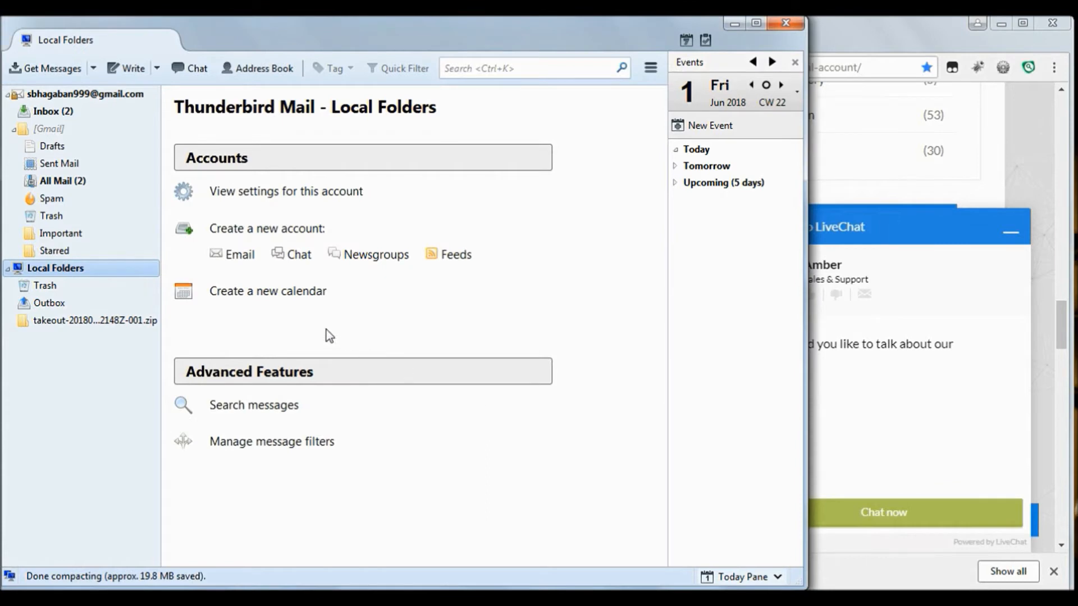
Extract the takeout zip archive in Downloads to its default destination
click(125, 321)
click(469, 162)
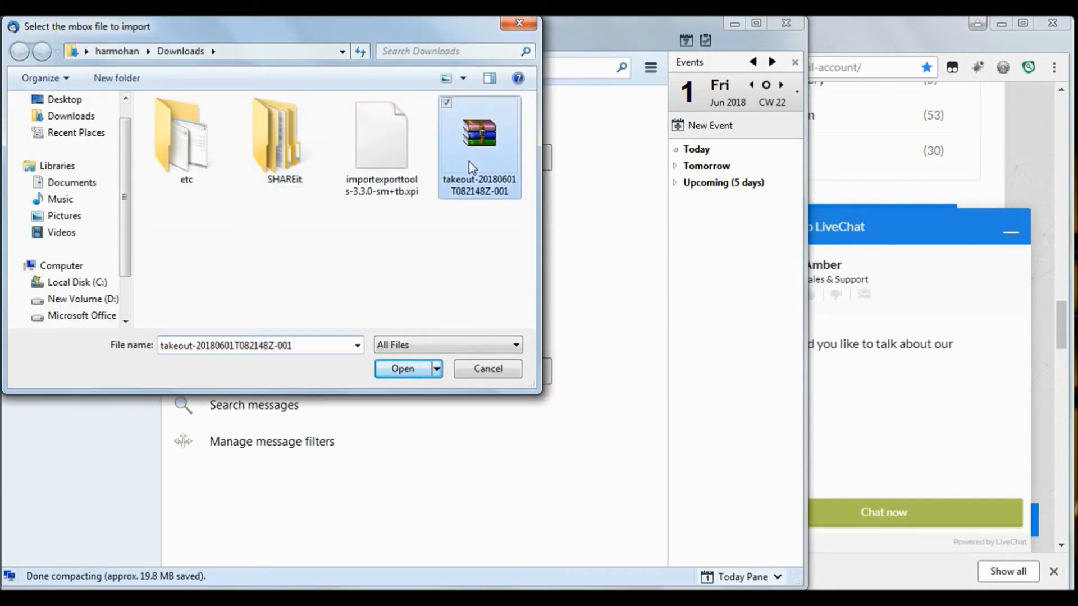
right_click(468, 161)
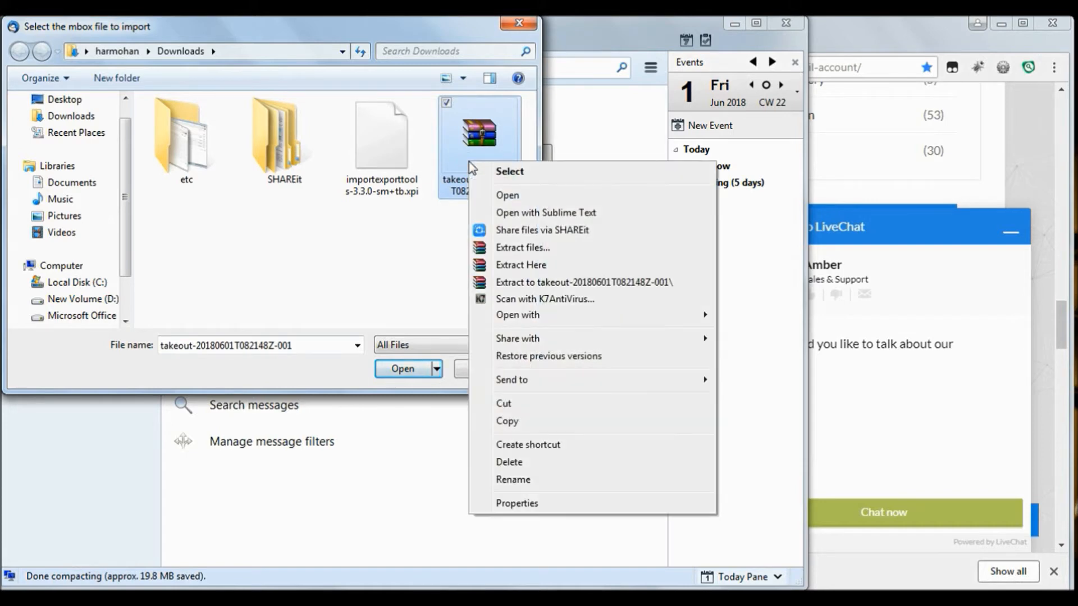
click(515, 250)
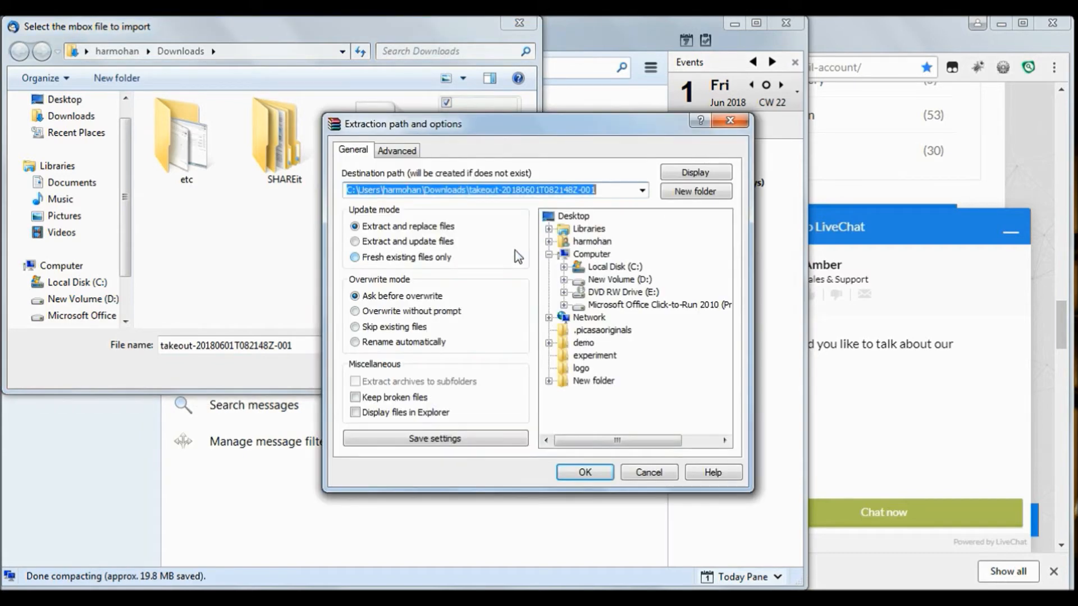
click(599, 475)
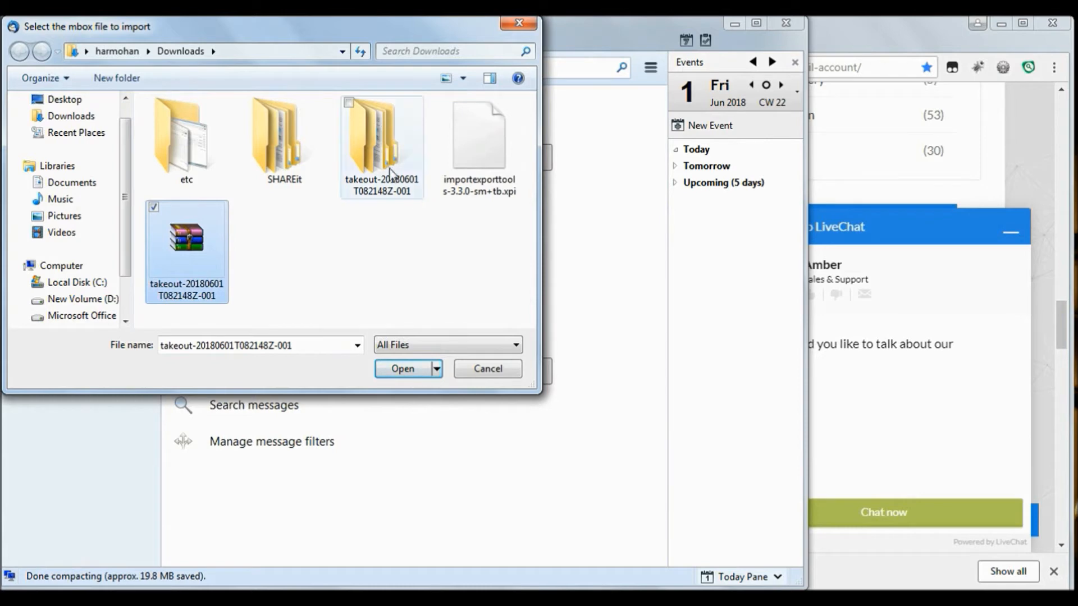
Open the extracted Takeout › Mail folder and select 'All mail Including Spam and Trash.mbox'
double_click(389, 164)
double_click(296, 123)
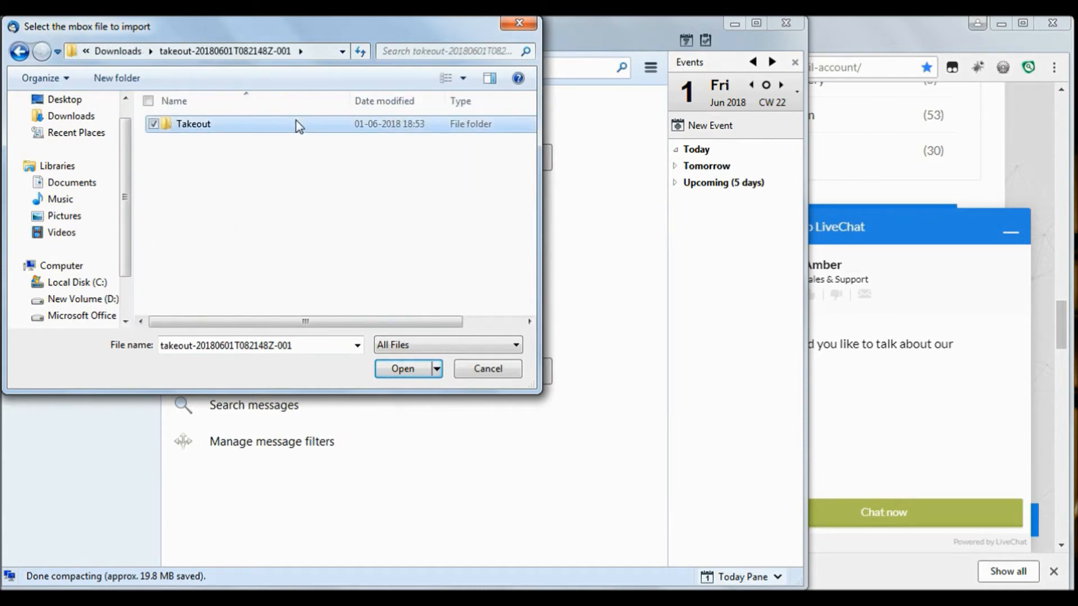
double_click(296, 122)
click(298, 126)
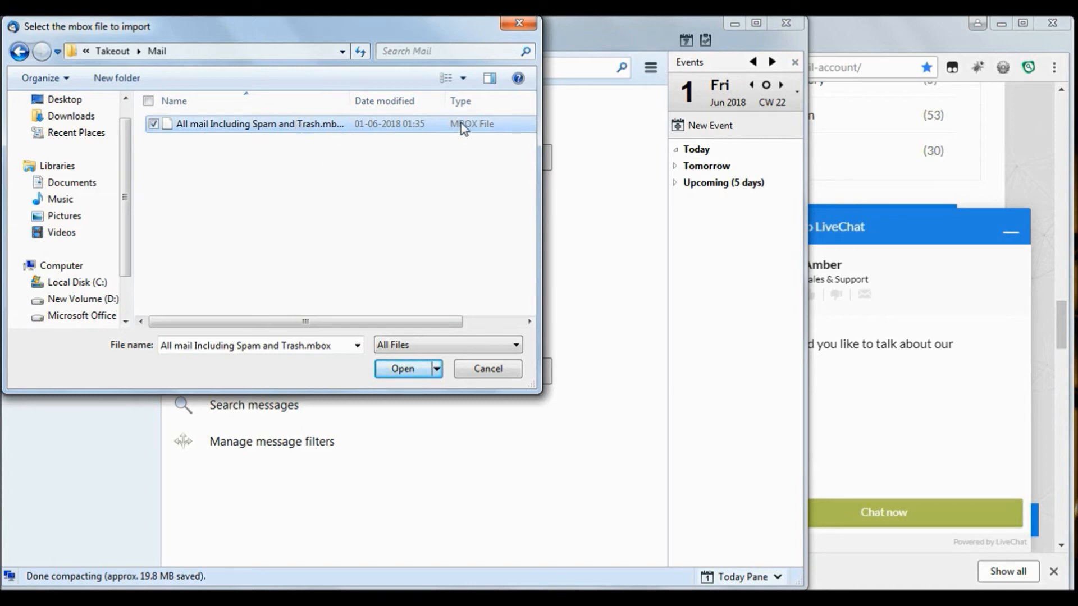
Import 'All mail Including Spam and Trash.mbox' and open its new folder under Local Folders
click(406, 373)
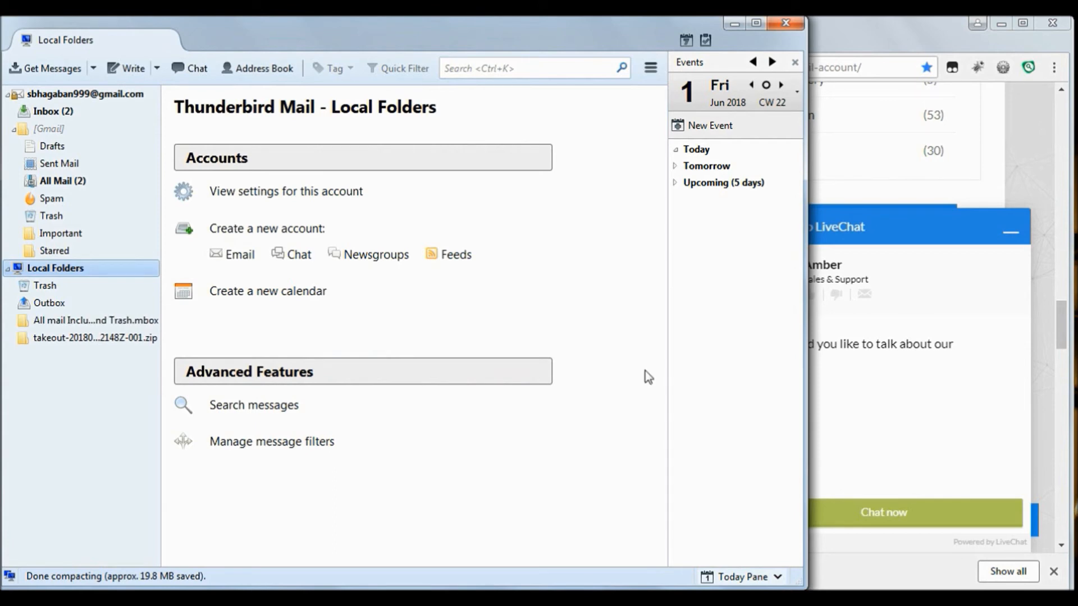
click(114, 323)
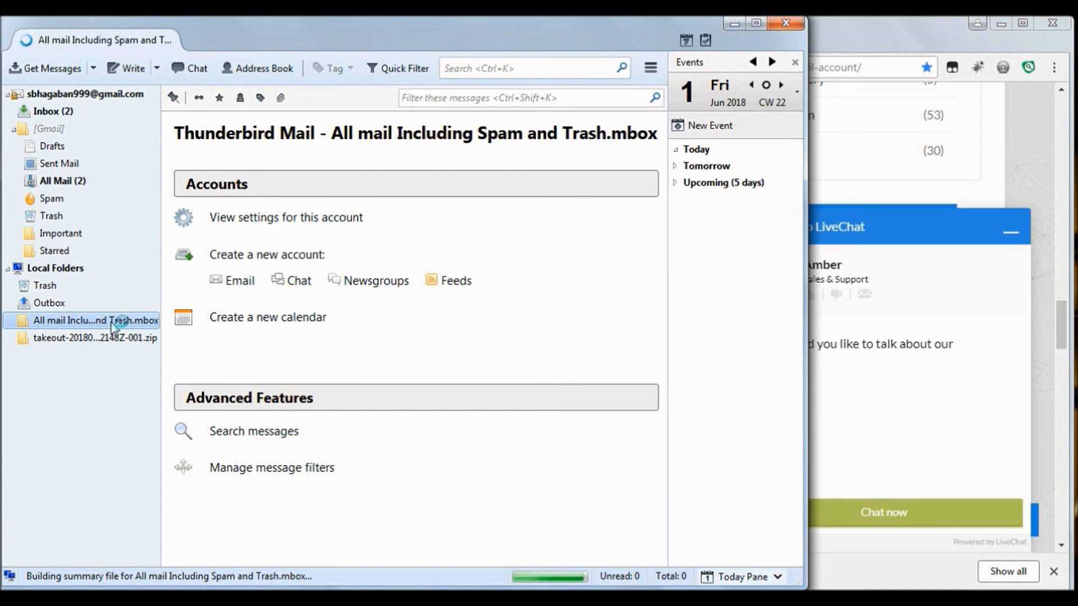